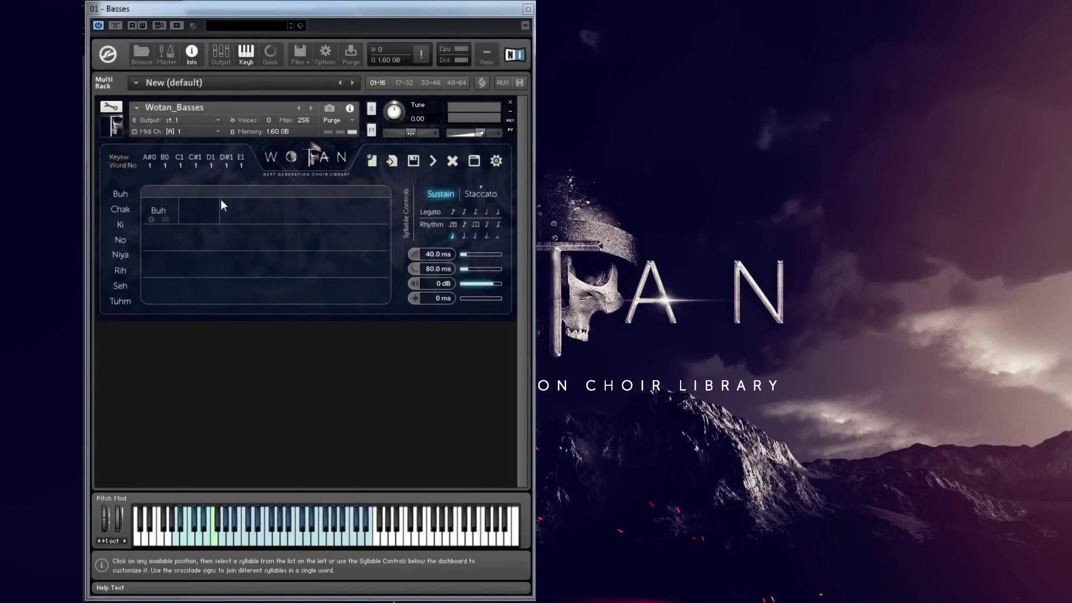
Step: Append Chak, Seh and Niya after Buh in the Basses word
{"action": "left_click", "coordinate": [125, 209]}
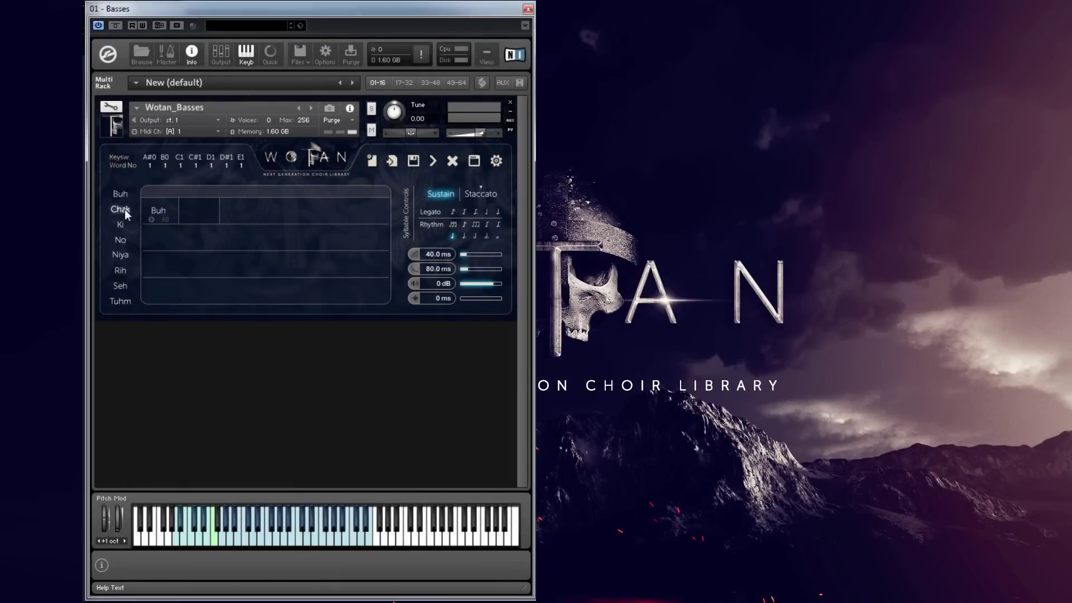
{"action": "left_click", "coordinate": [121, 286]}
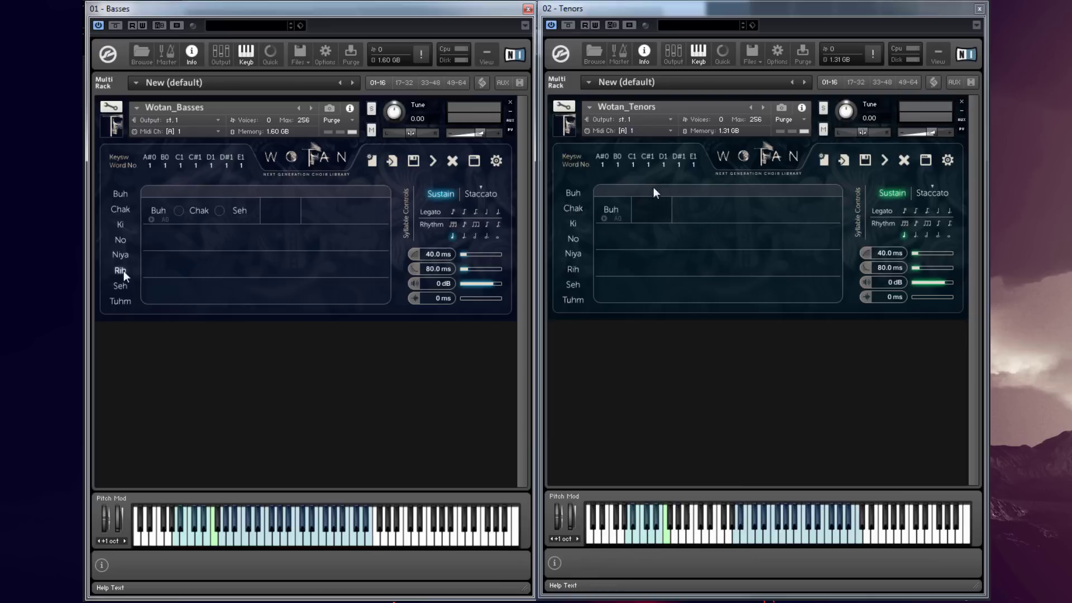
{"action": "left_click", "coordinate": [124, 258]}
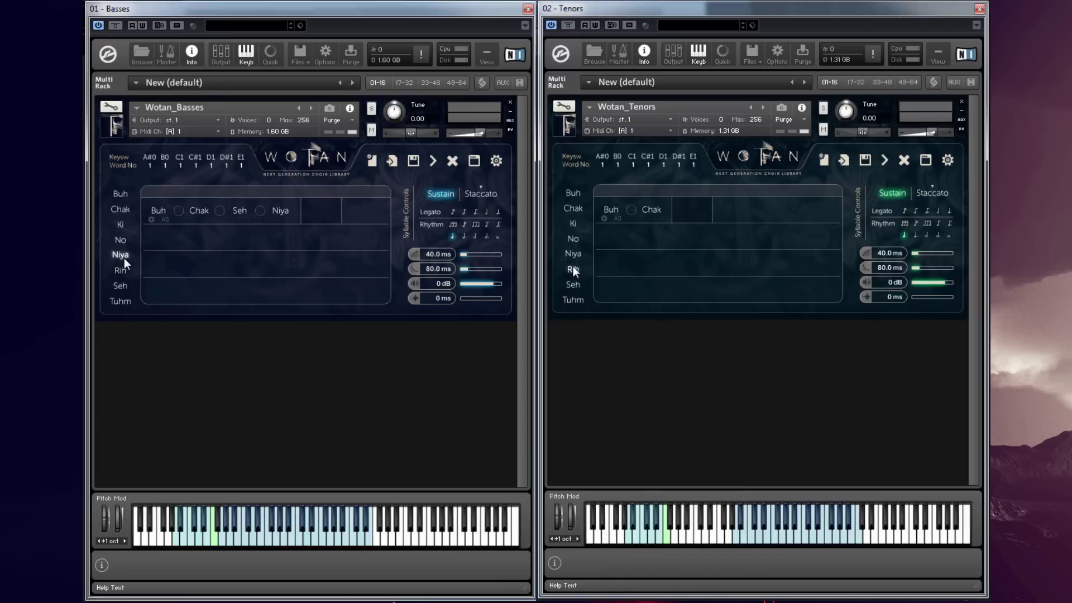
Step: Add Tuhm after Niya in the Basses word
{"action": "left_click", "coordinate": [124, 302]}
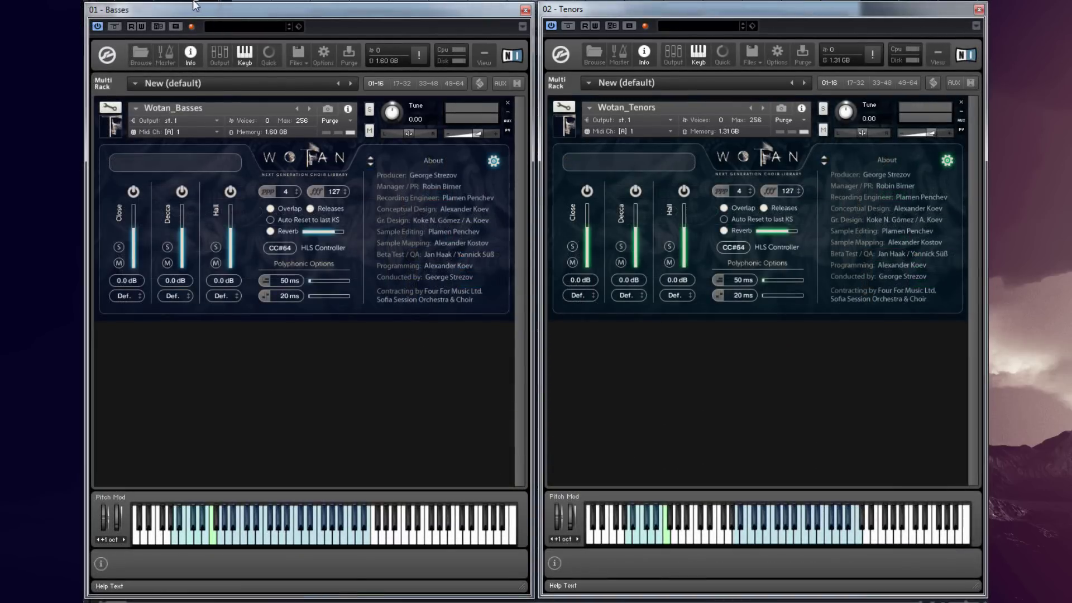
Step: Solo the Close, Decca and Hall microphones in turn in Basses and Tenors
{"action": "left_click", "coordinate": [120, 248]}
{"action": "left_click", "coordinate": [573, 247]}
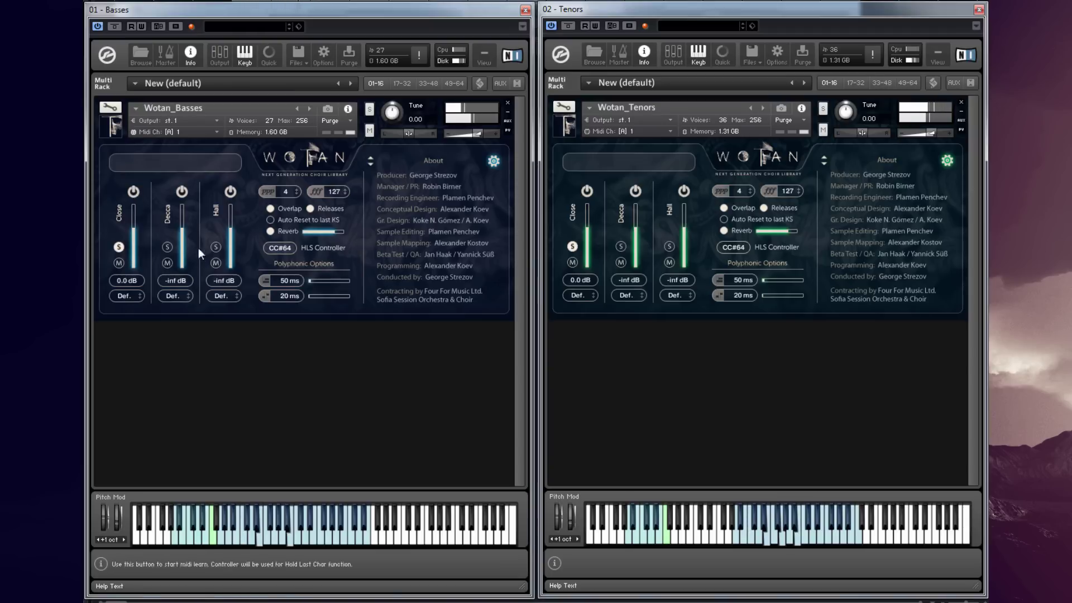
{"action": "left_click", "coordinate": [167, 248]}
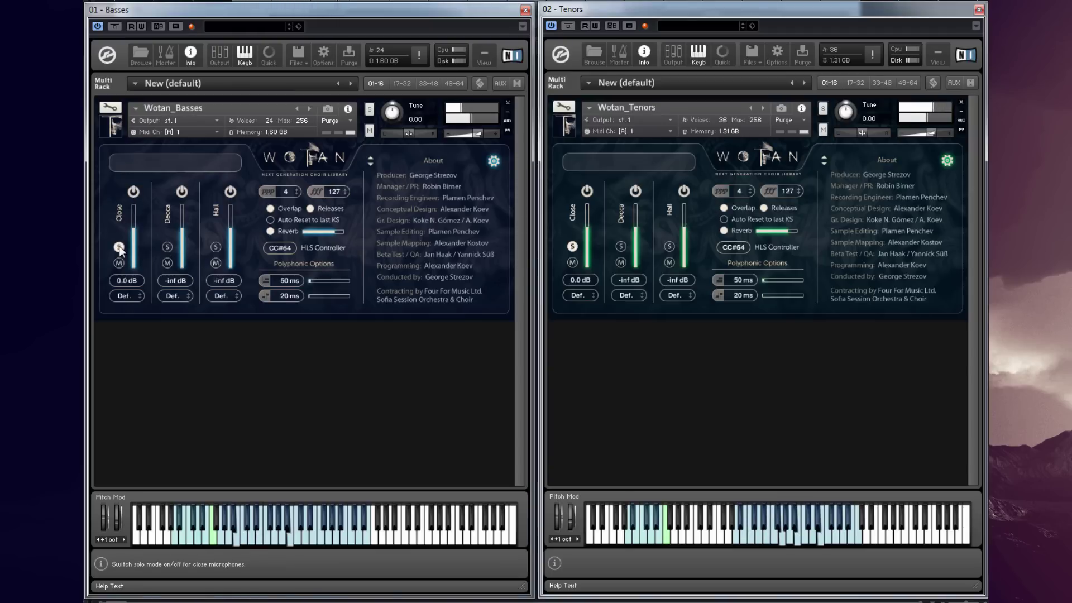
{"action": "left_click", "coordinate": [119, 247]}
{"action": "left_click", "coordinate": [621, 246]}
{"action": "left_click", "coordinate": [573, 247]}
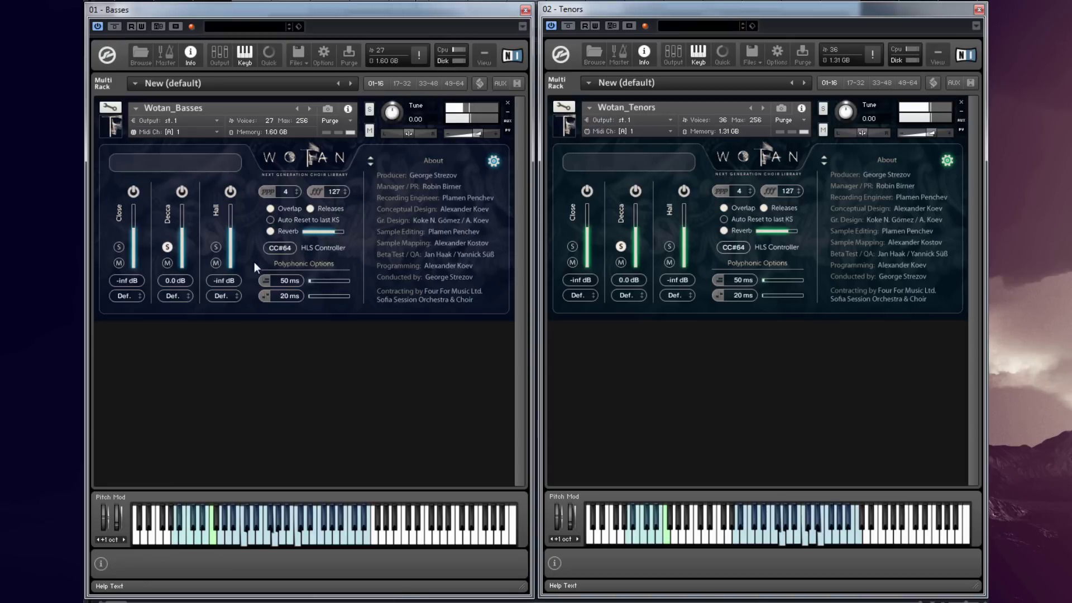
{"action": "left_click", "coordinate": [216, 247]}
{"action": "left_click", "coordinate": [168, 247]}
{"action": "left_click", "coordinate": [621, 246]}
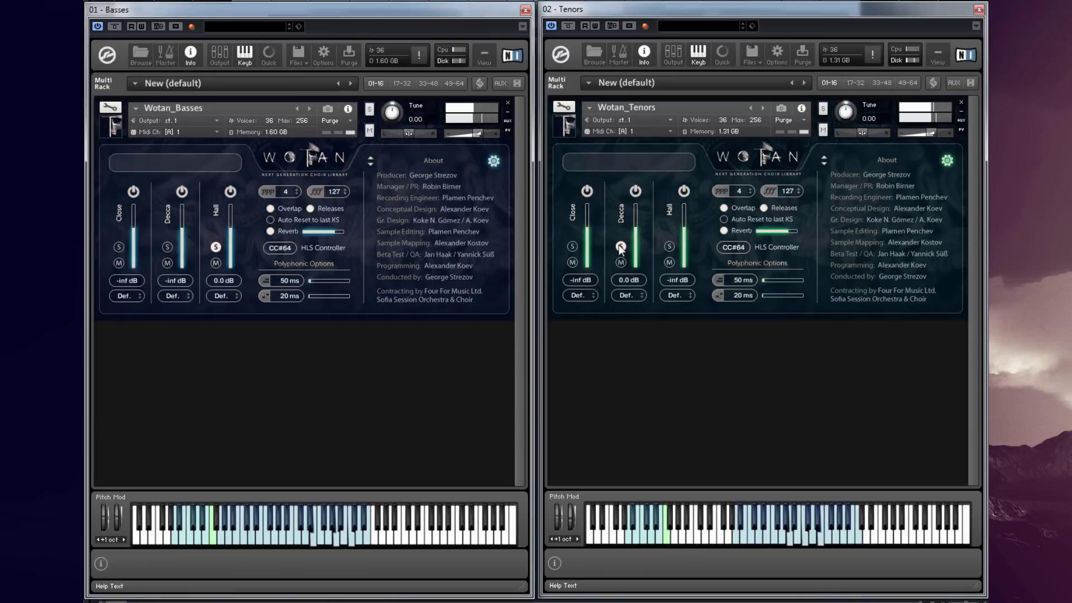
{"action": "left_click", "coordinate": [669, 246]}
Step: Raise both Hall faders to 4.4 dB, then unsolo Hall in both instances
{"action": "left_click_drag", "start_coordinate": [230, 228], "coordinate": [231, 226]}
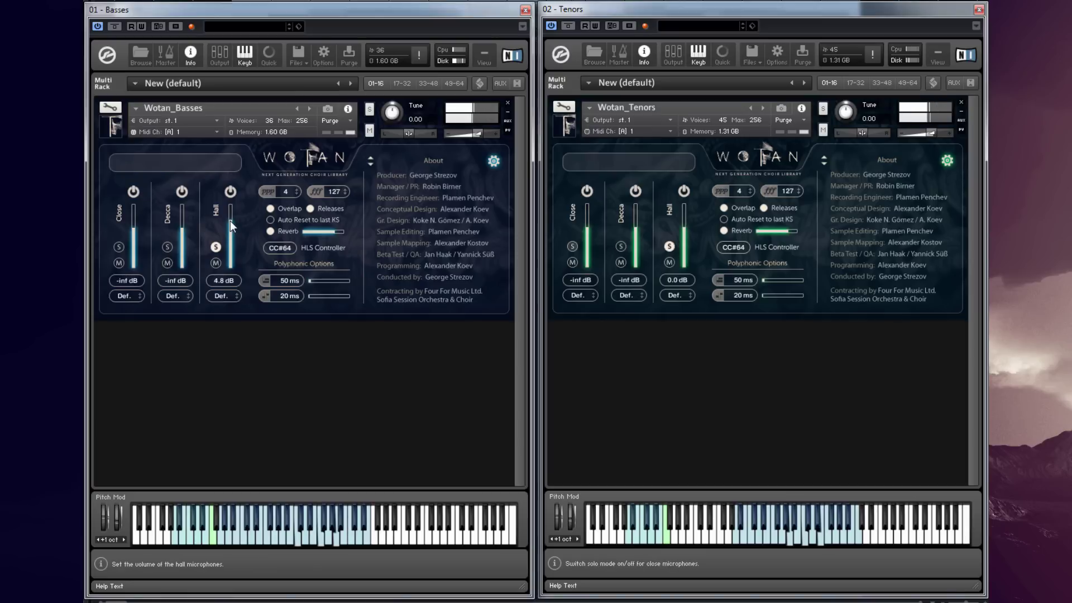
{"action": "left_click_drag", "start_coordinate": [685, 229], "coordinate": [685, 227]}
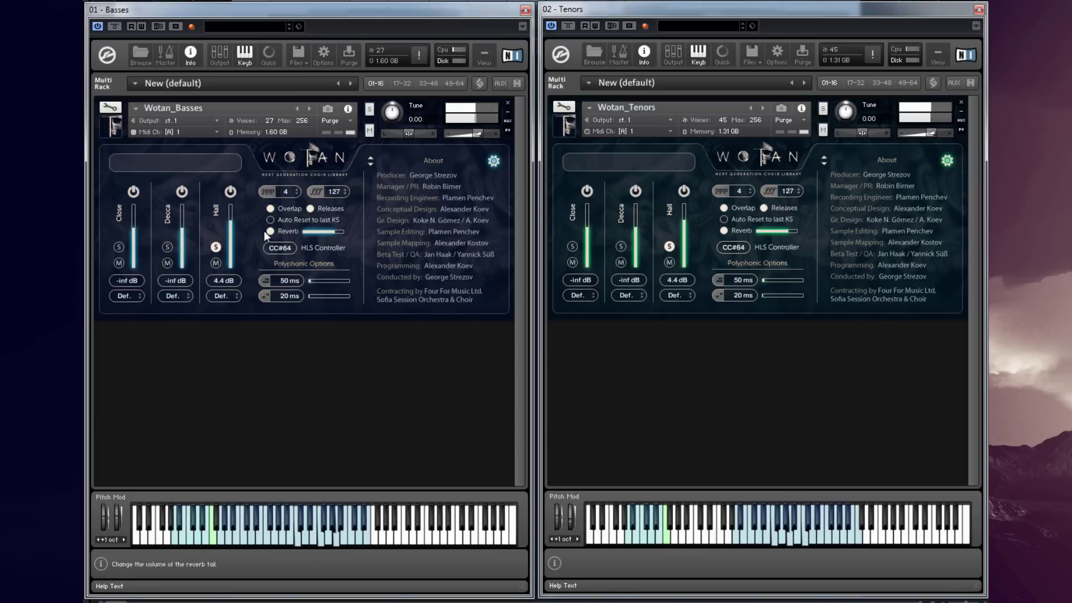
{"action": "left_click", "coordinate": [215, 247]}
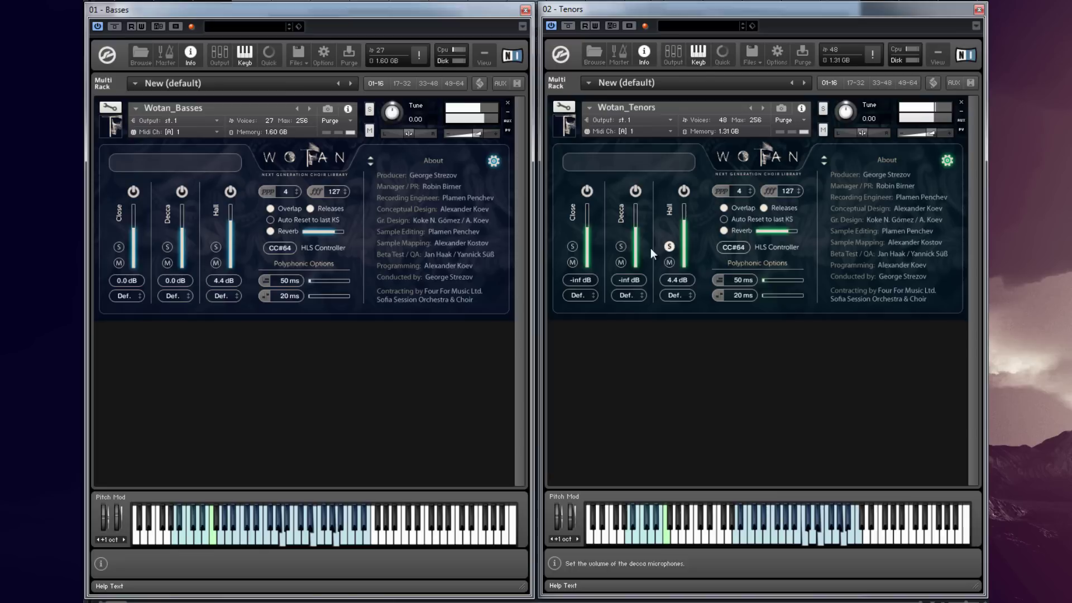
{"action": "left_click", "coordinate": [670, 247]}
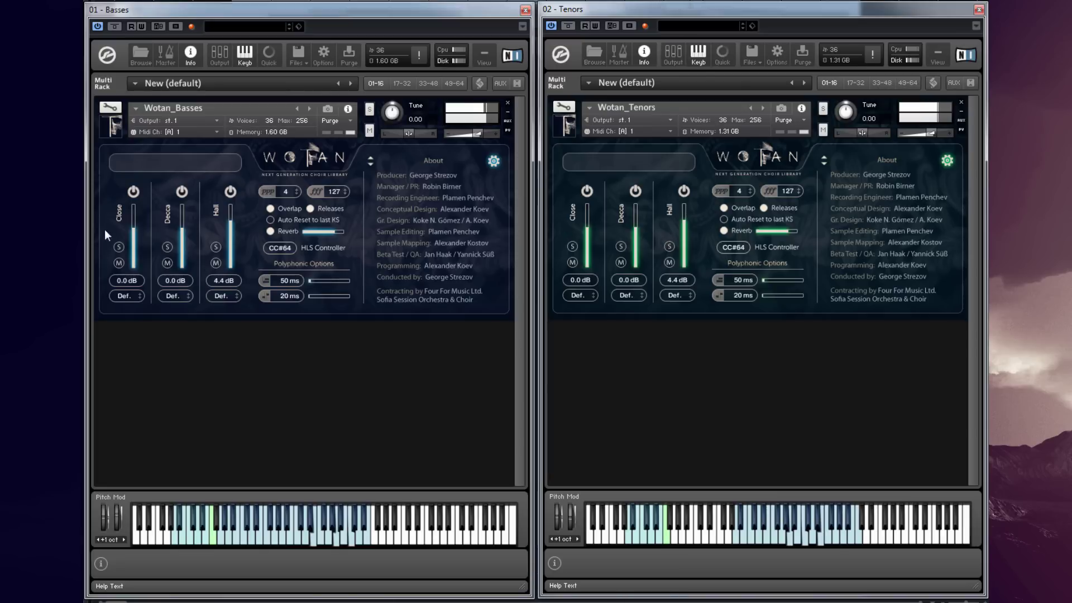
Step: Return the Basses Close level and both Hall levels to 0.0 dB
{"action": "left_click_drag", "start_coordinate": [134, 235], "coordinate": [133, 202]}
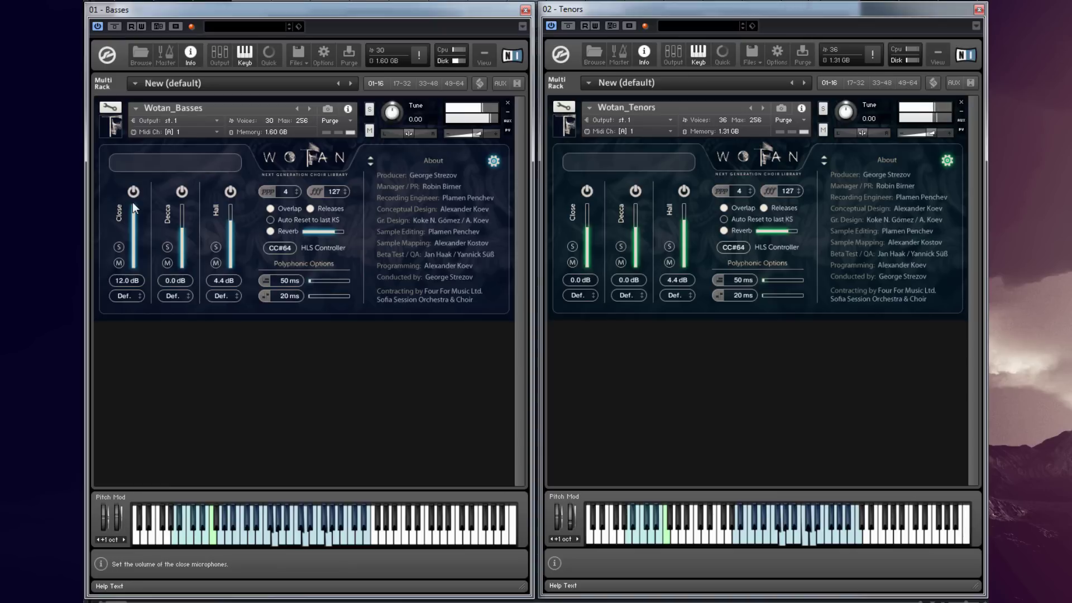
{"action": "left_click_drag", "start_coordinate": [132, 202], "coordinate": [135, 213]}
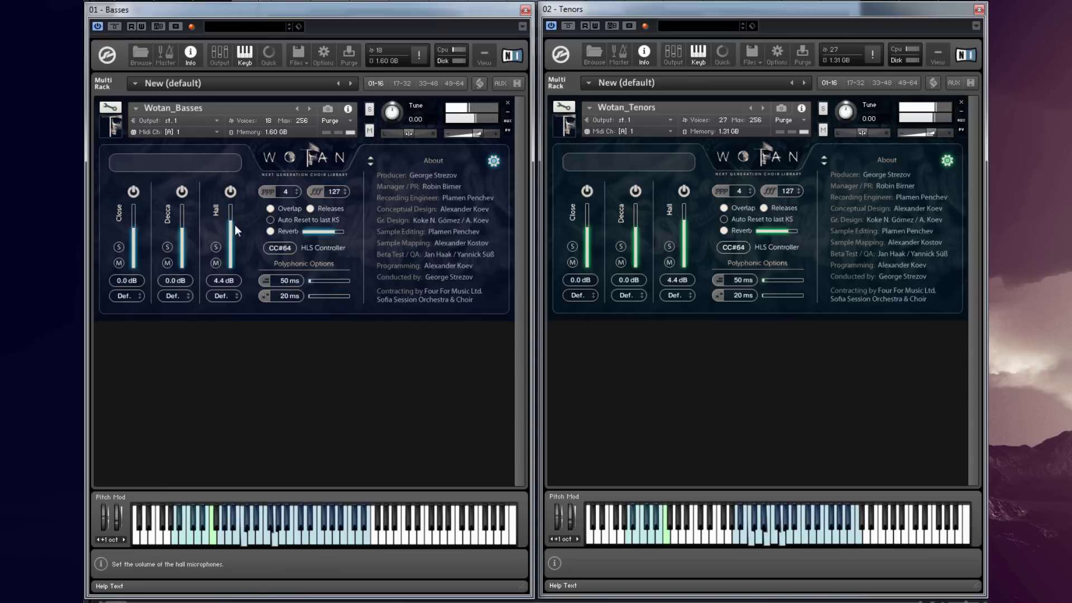
{"action": "left_click_drag", "start_coordinate": [235, 224], "coordinate": [266, 230]}
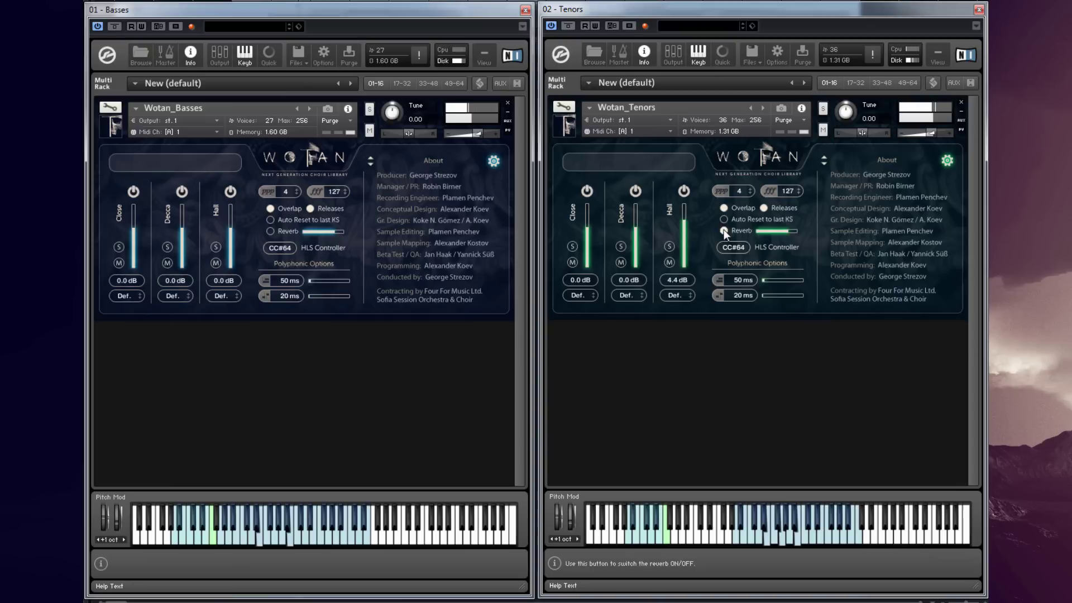
{"action": "left_click_drag", "start_coordinate": [685, 223], "coordinate": [685, 229]}
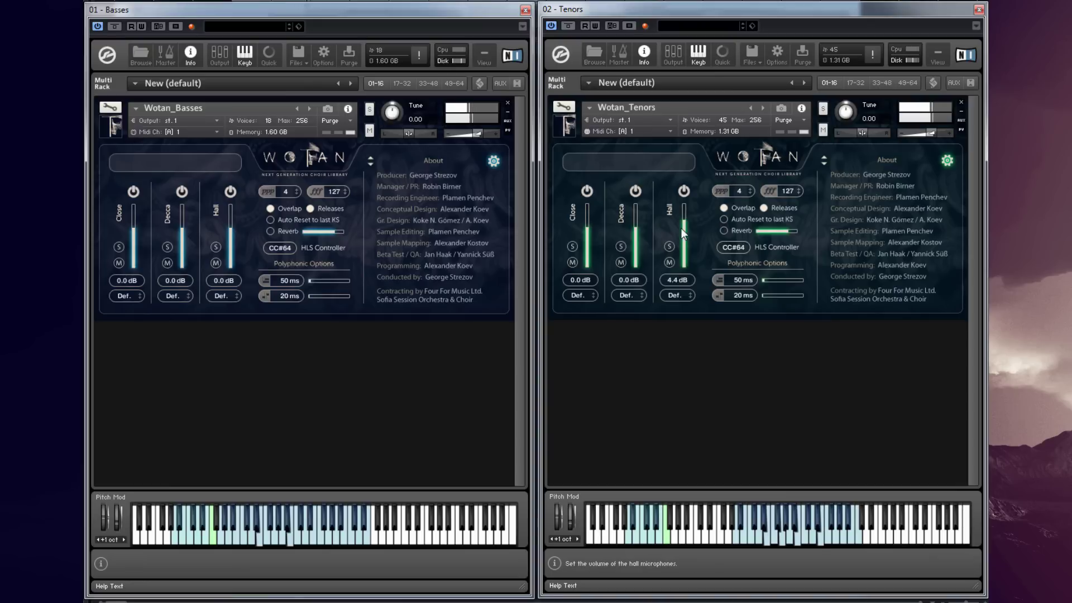
Step: Switch off and unload the Close and Hall microphones in both Tenors and Basses
{"action": "left_click", "coordinate": [586, 192]}
{"action": "left_click", "coordinate": [684, 191]}
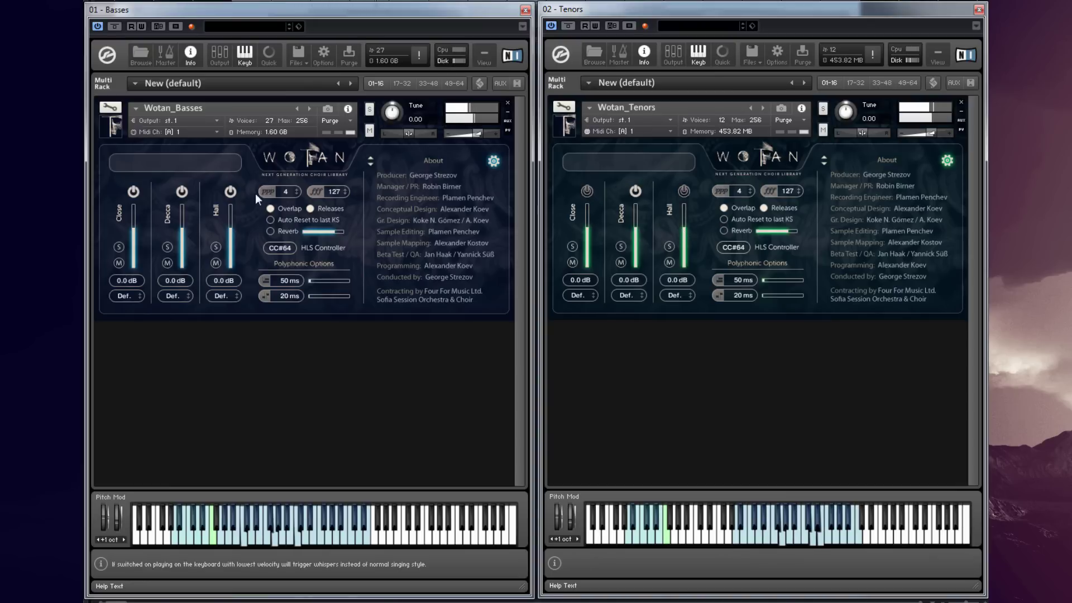
{"action": "left_click", "coordinate": [230, 192]}
{"action": "left_click", "coordinate": [133, 192]}
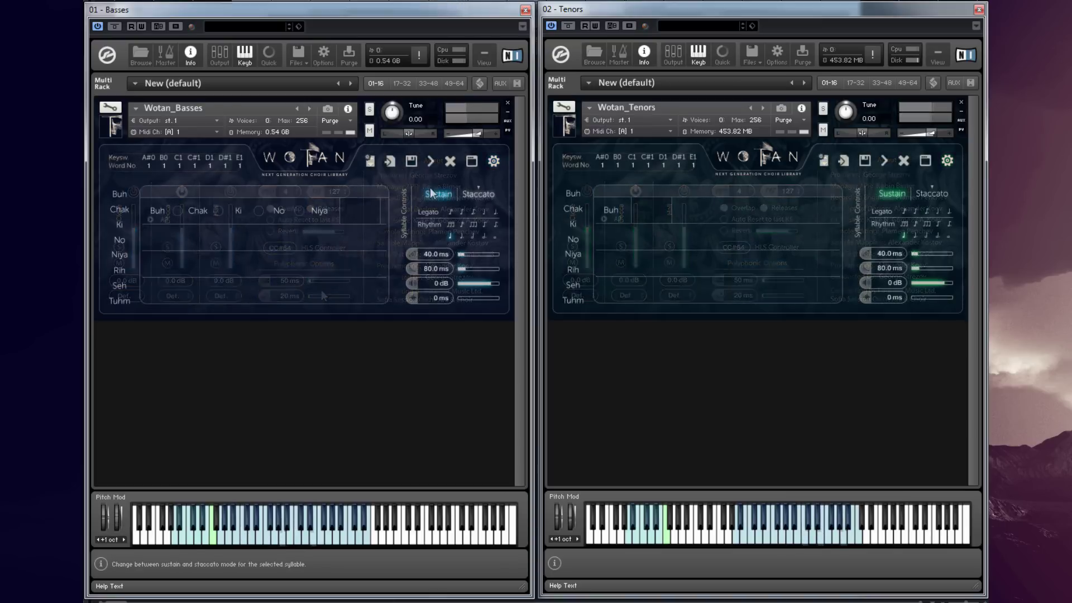
Step: Extend the Basses word with Chak, Ki, No and Niya and save it as anypreset
{"action": "left_click", "coordinate": [121, 217]}
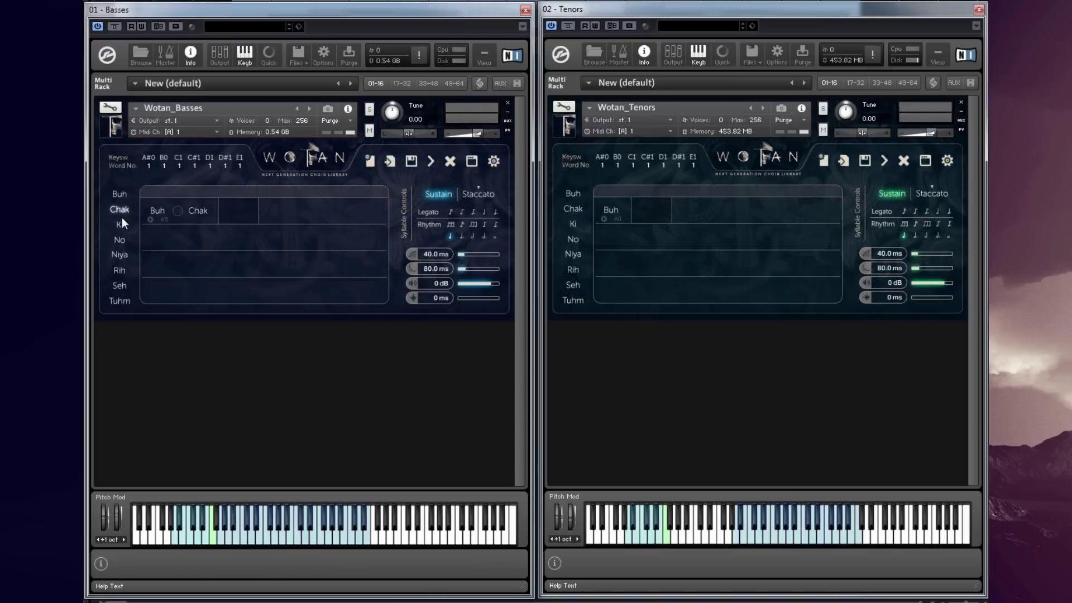
{"action": "left_click", "coordinate": [121, 223]}
{"action": "left_click", "coordinate": [120, 240]}
{"action": "left_click", "coordinate": [119, 255]}
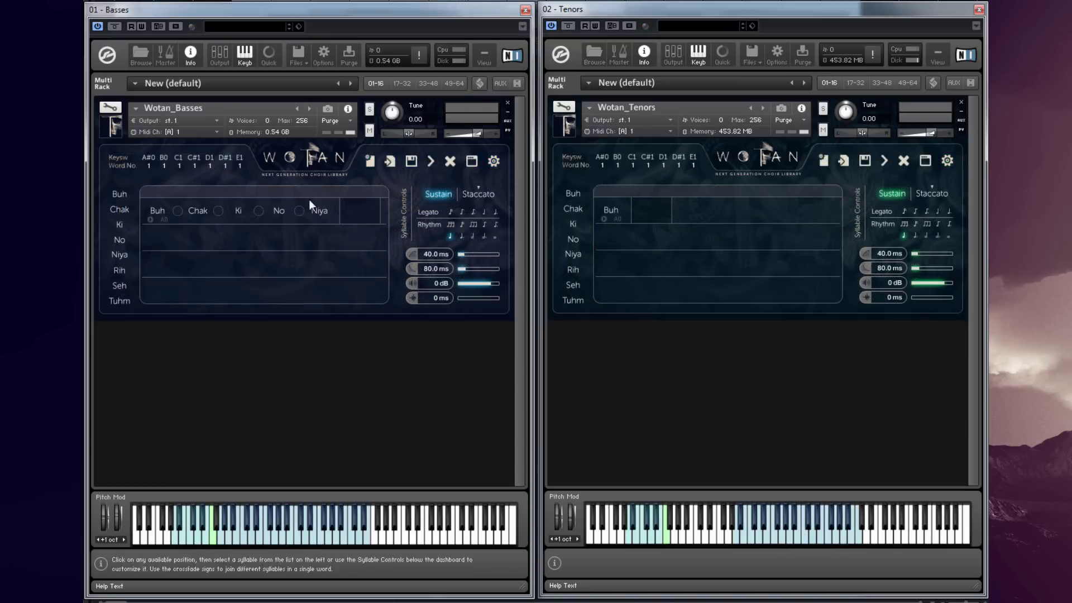
{"action": "left_click", "coordinate": [411, 162]}
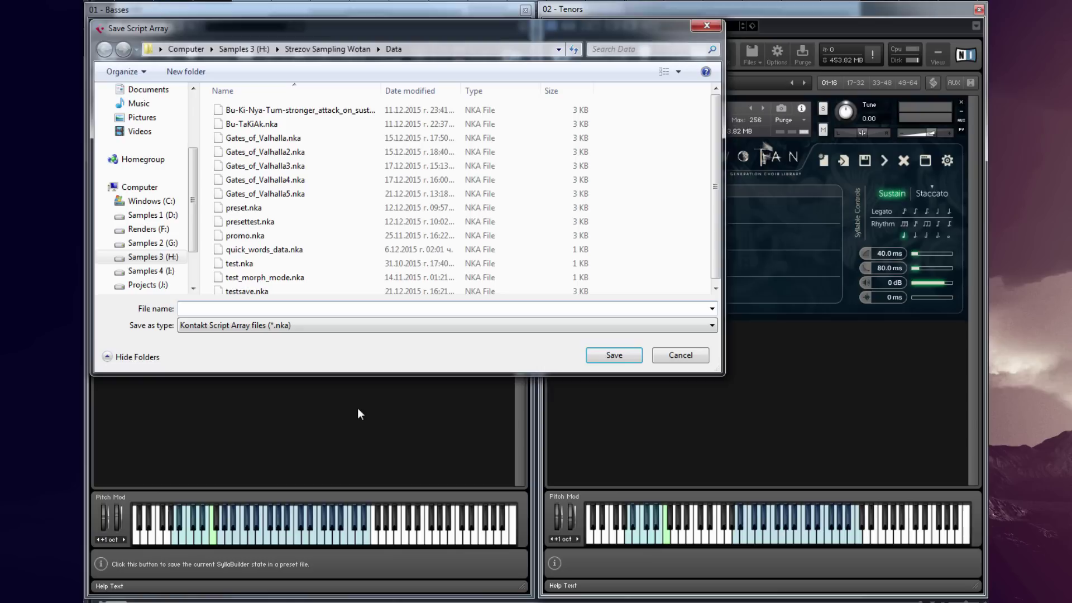
{"action": "type", "text": "anypreset"}
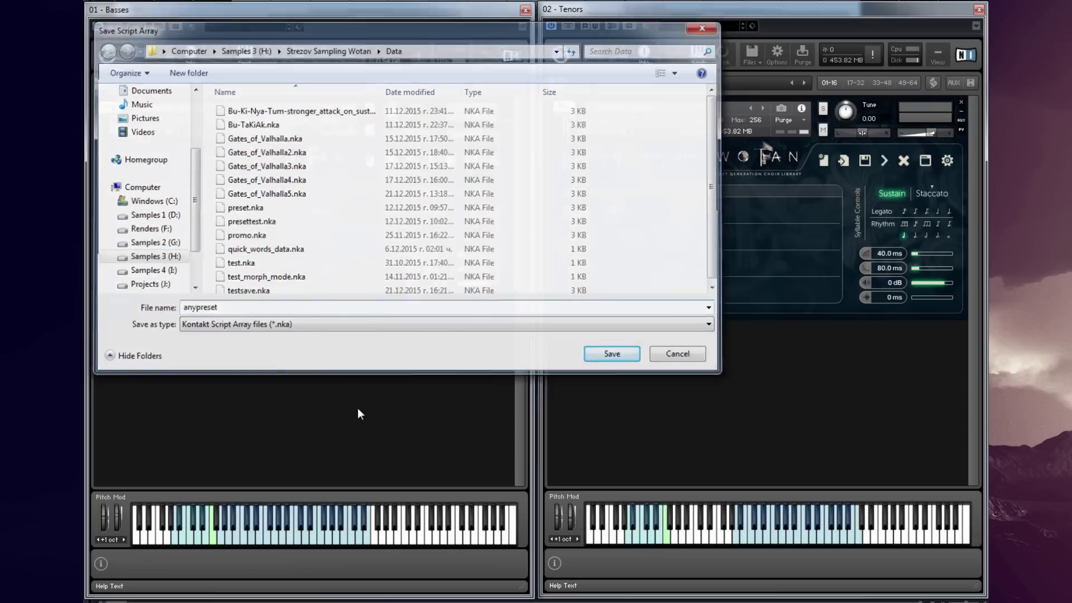
{"action": "key", "text": "Return"}
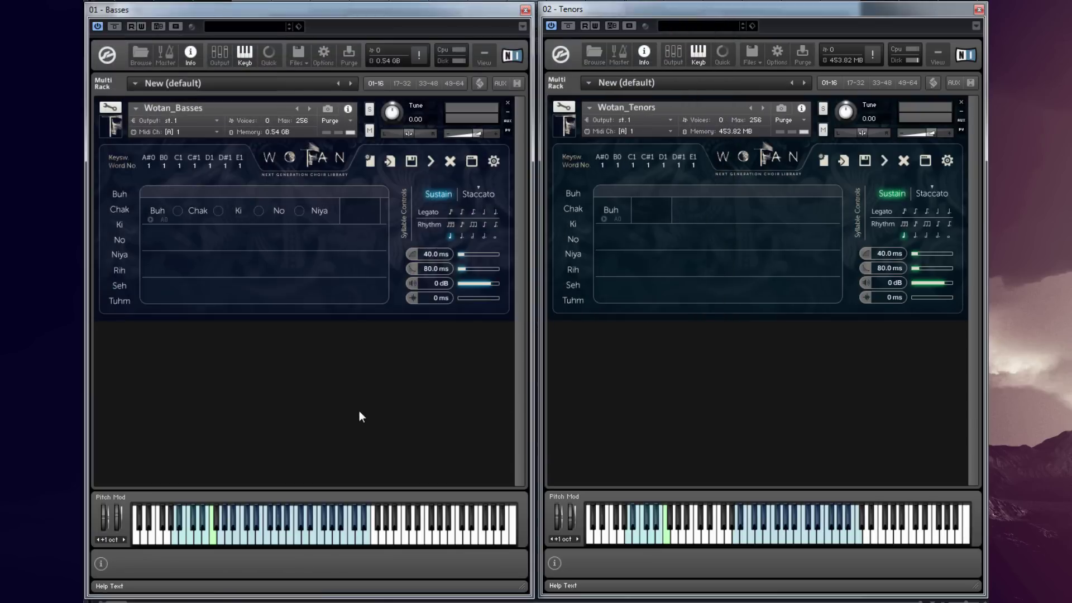
Step: Load anypreset.nka into the Tenors instance
{"action": "left_click", "coordinate": [843, 163]}
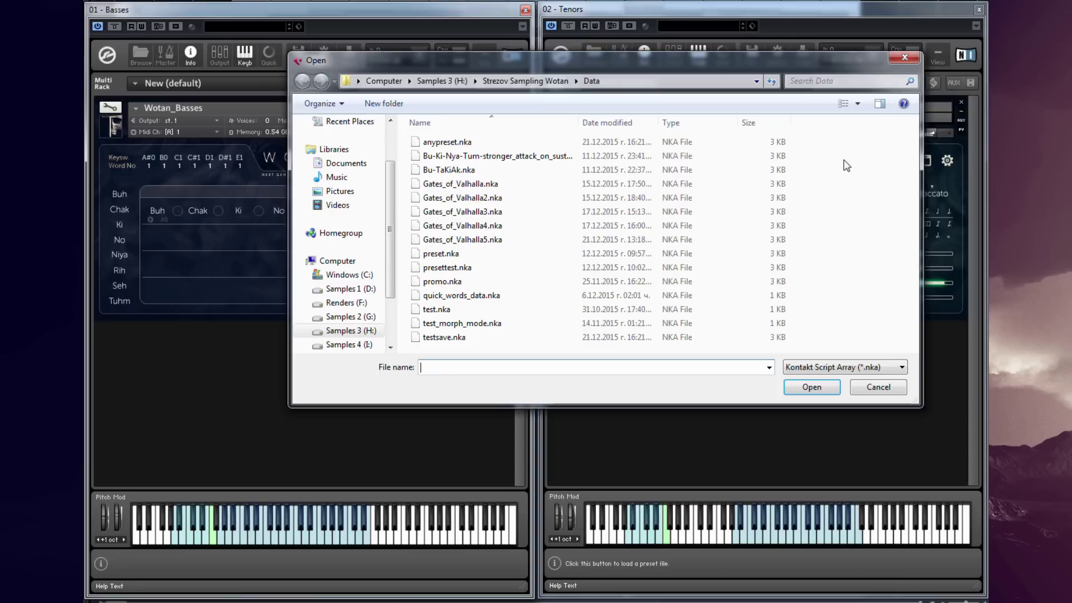
{"action": "left_click", "coordinate": [475, 143]}
{"action": "left_click", "coordinate": [807, 389]}
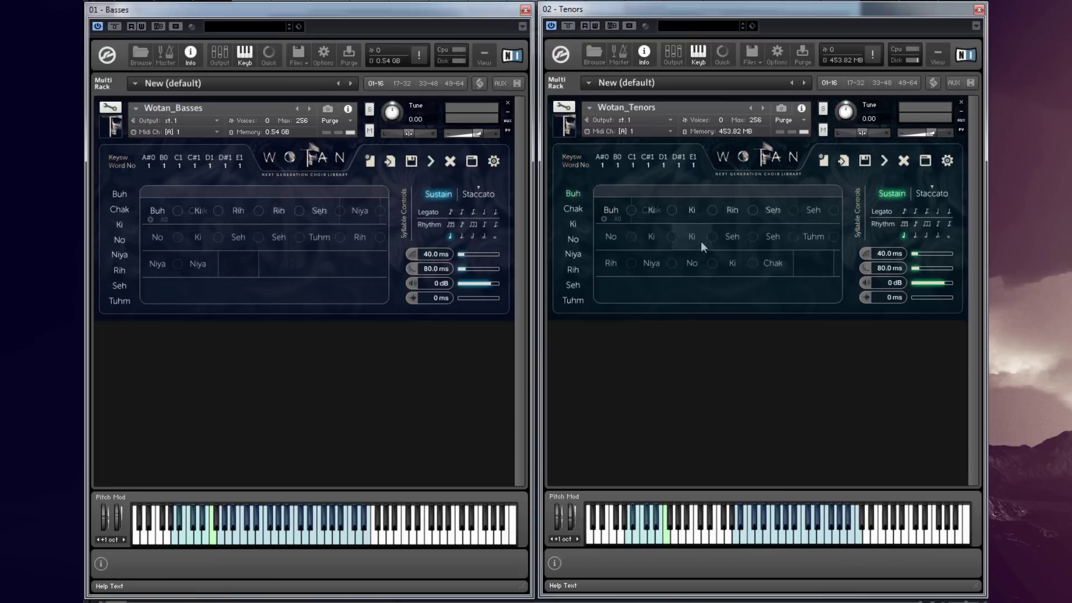
Step: Adjust Tenors release and volume, save as anypreset2.nka, and load it into Basses
{"action": "mouse_move", "coordinate": [919, 268]}
{"action": "left_mouse_down"}
{"action": "mouse_move", "coordinate": [936, 267]}
{"action": "mouse_move", "coordinate": [925, 284]}
{"action": "left_mouse_up"}
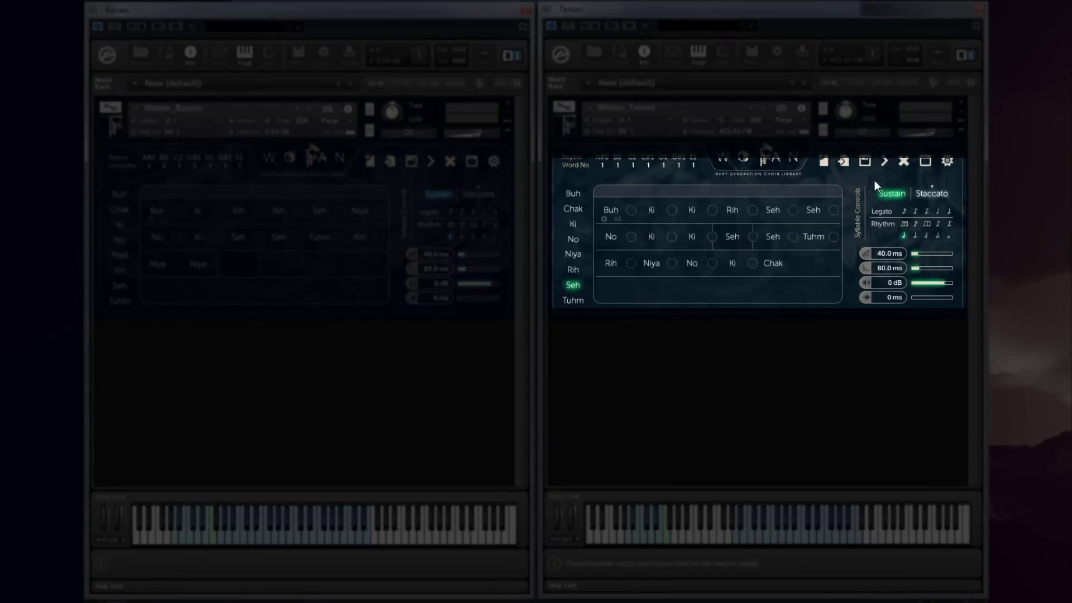
{"action": "left_click", "coordinate": [866, 162]}
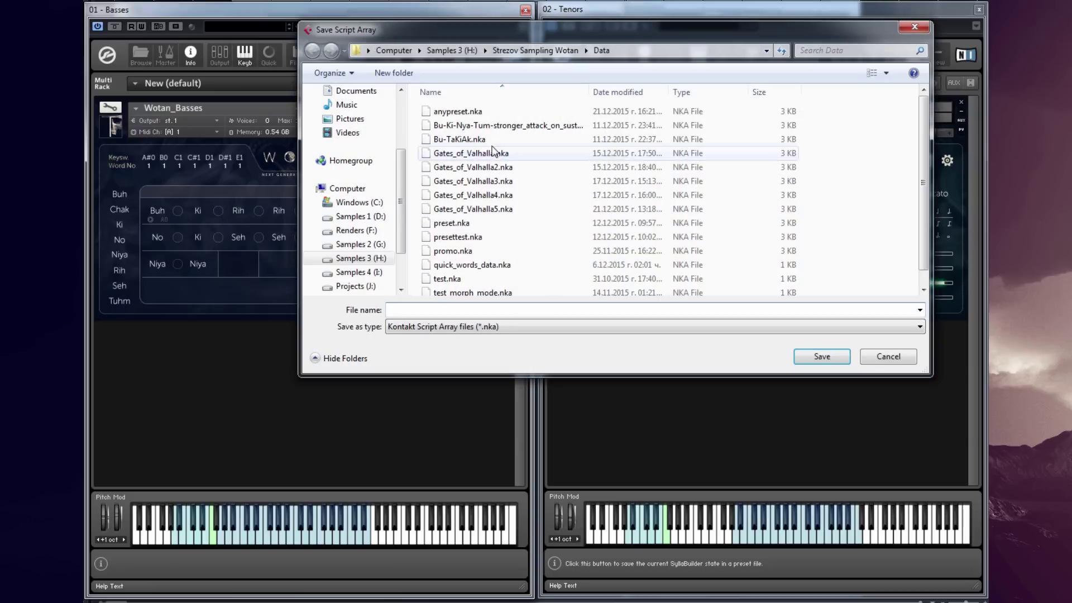
{"action": "left_click", "coordinate": [428, 309]}
{"action": "type", "text": "2"}
{"action": "left_click", "coordinate": [816, 357]}
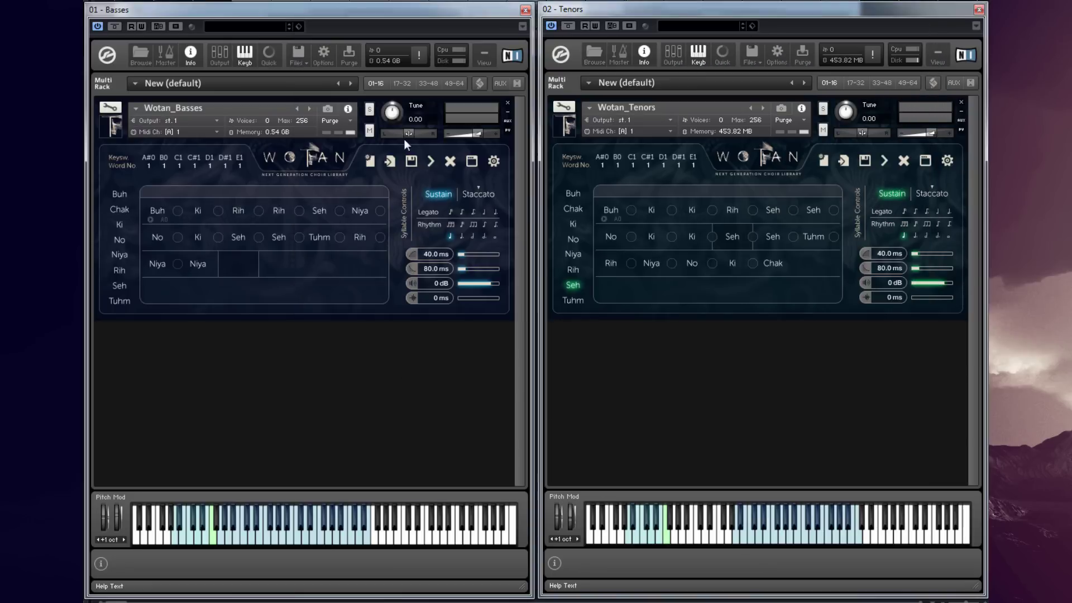
{"action": "left_click", "coordinate": [391, 162]}
{"action": "double_click", "coordinate": [293, 124]}
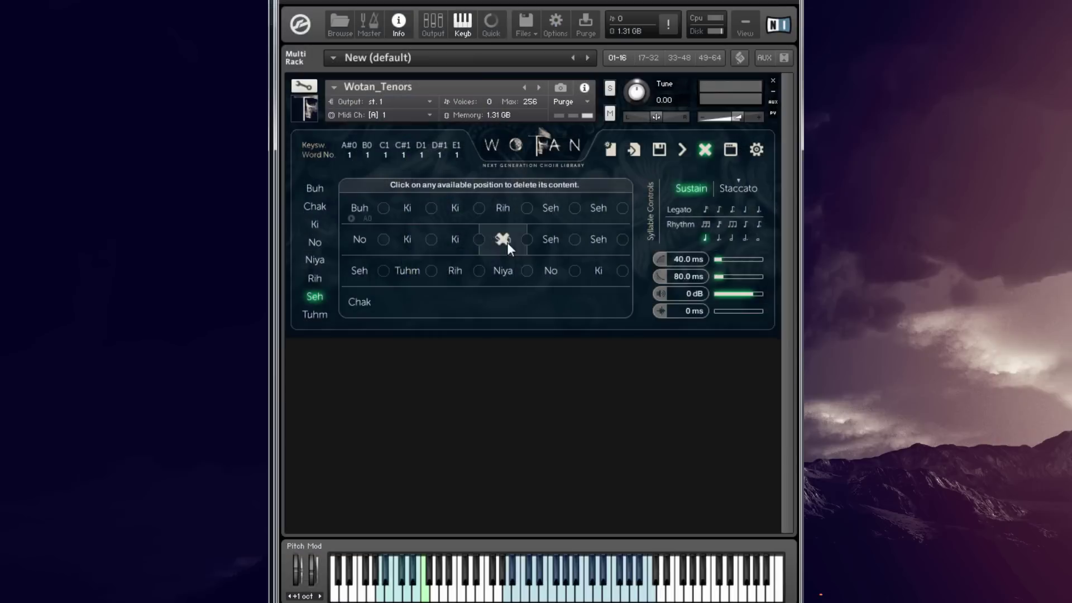
Step: Delete the Seh syllables from the Tenors word grid with the X delete tool
{"action": "left_click", "coordinate": [504, 239]}
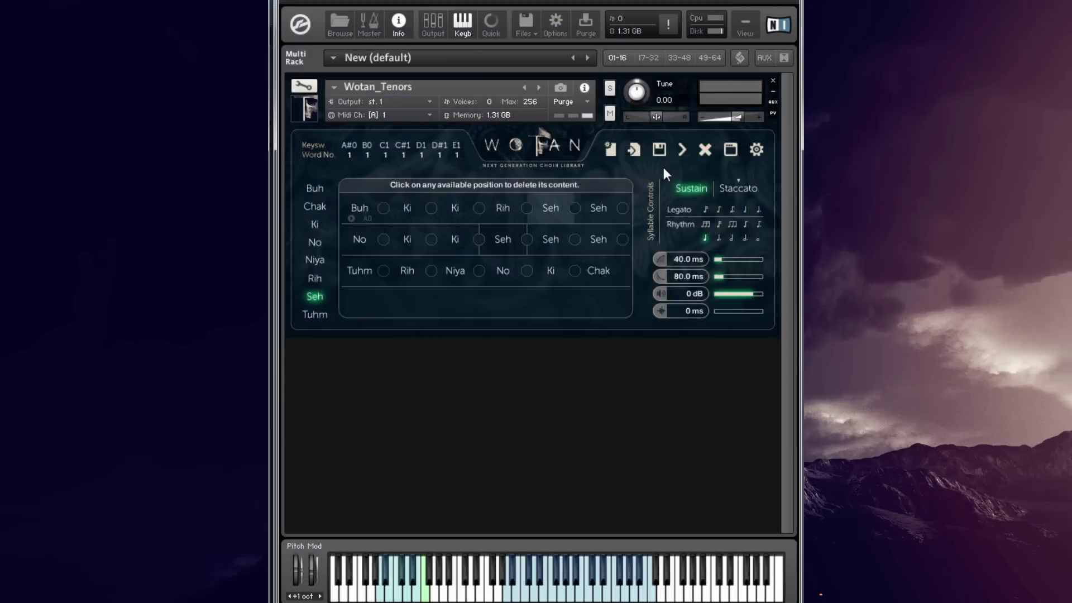
{"action": "left_click", "coordinate": [699, 147]}
{"action": "left_click", "coordinate": [502, 239]}
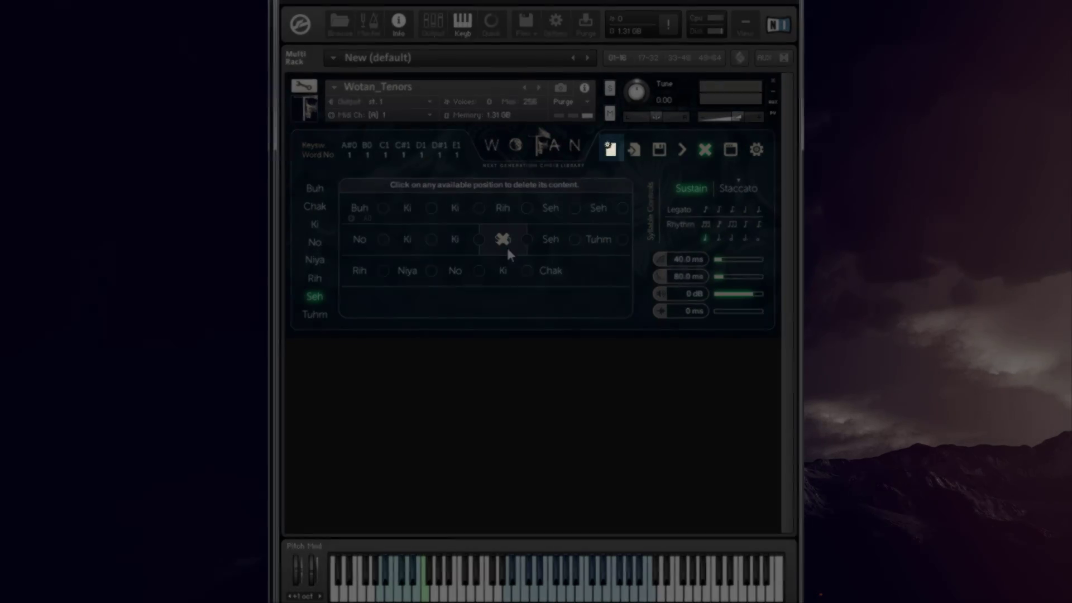
{"action": "left_click", "coordinate": [506, 245]}
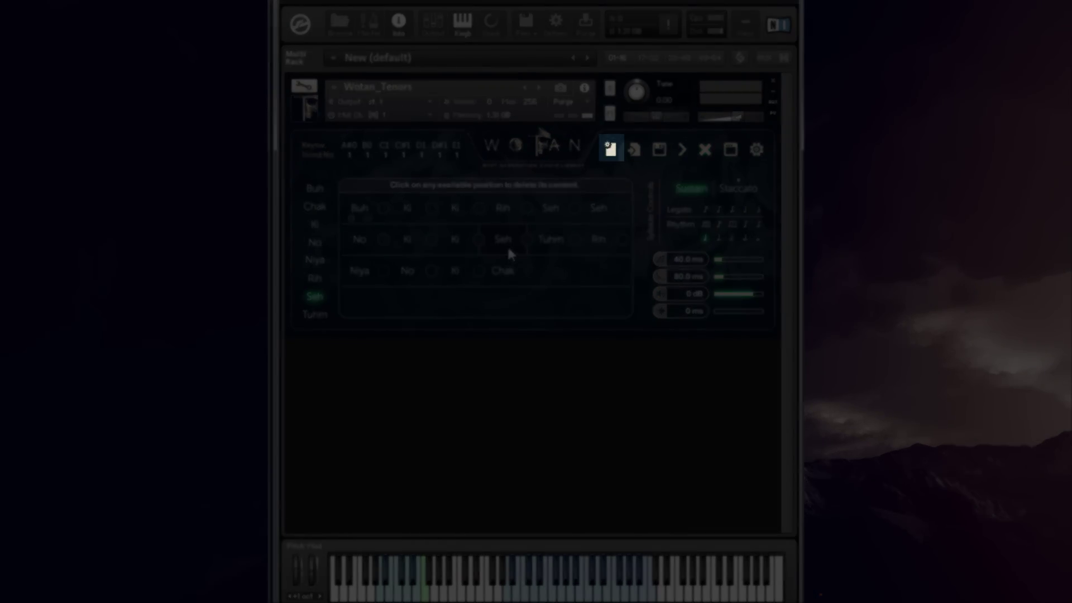
Step: Insert the Buh + Niya + Chak quick word, then delete Niya and Buh, leaving Chak
{"action": "left_click", "coordinate": [730, 150]}
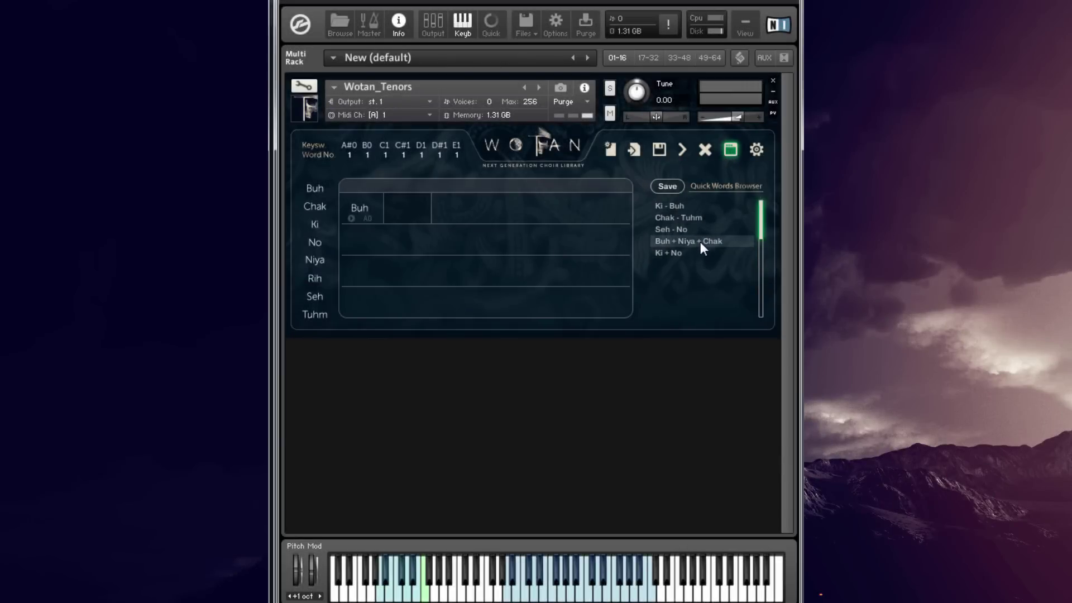
{"action": "left_click", "coordinate": [700, 243]}
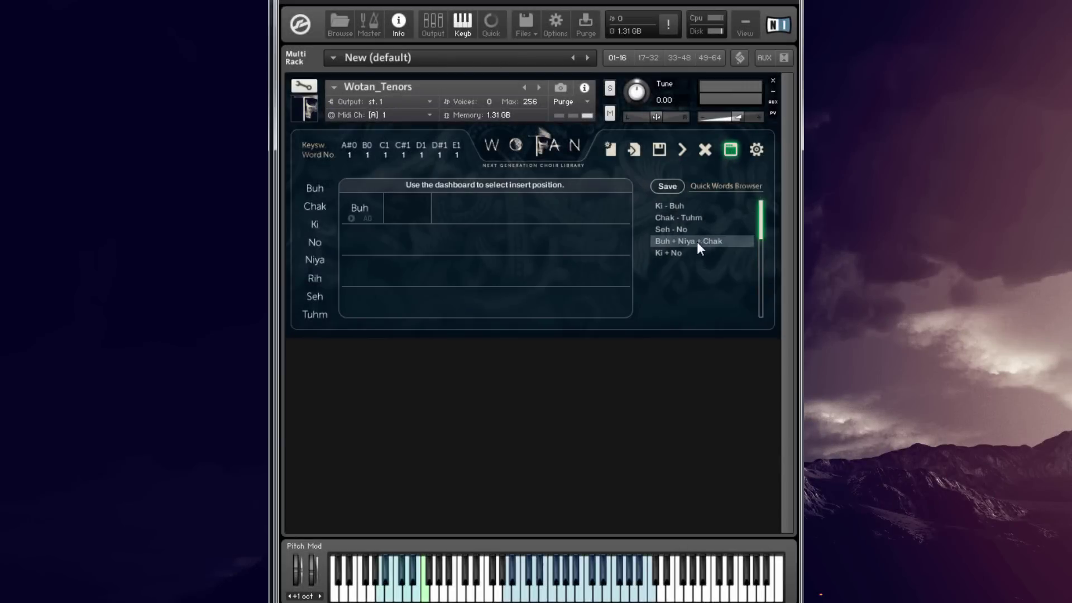
{"action": "left_click", "coordinate": [407, 213]}
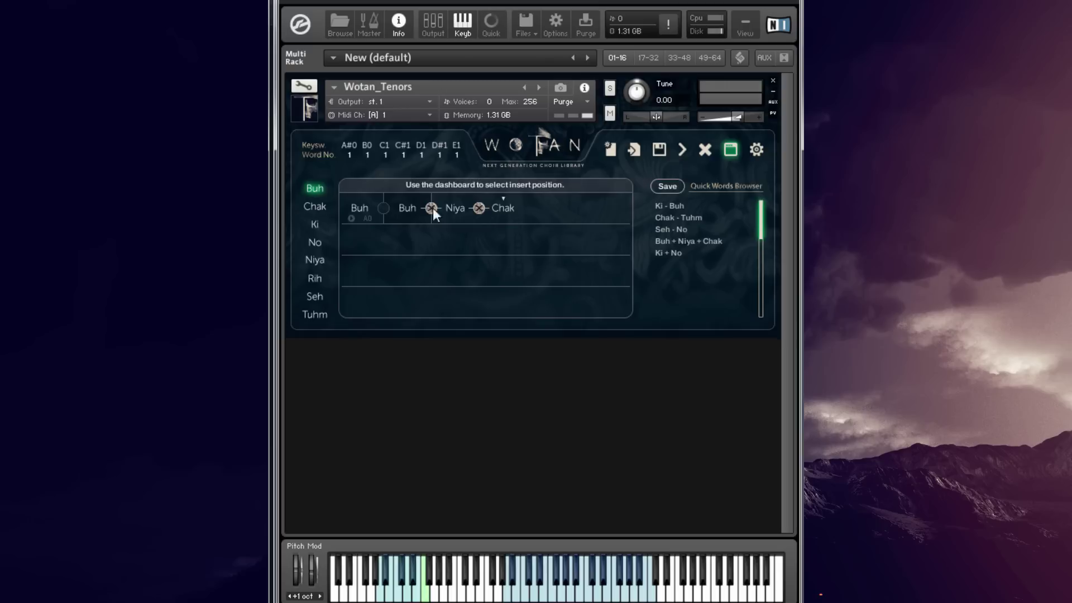
{"action": "left_click", "coordinate": [706, 151]}
{"action": "left_click", "coordinate": [448, 216]}
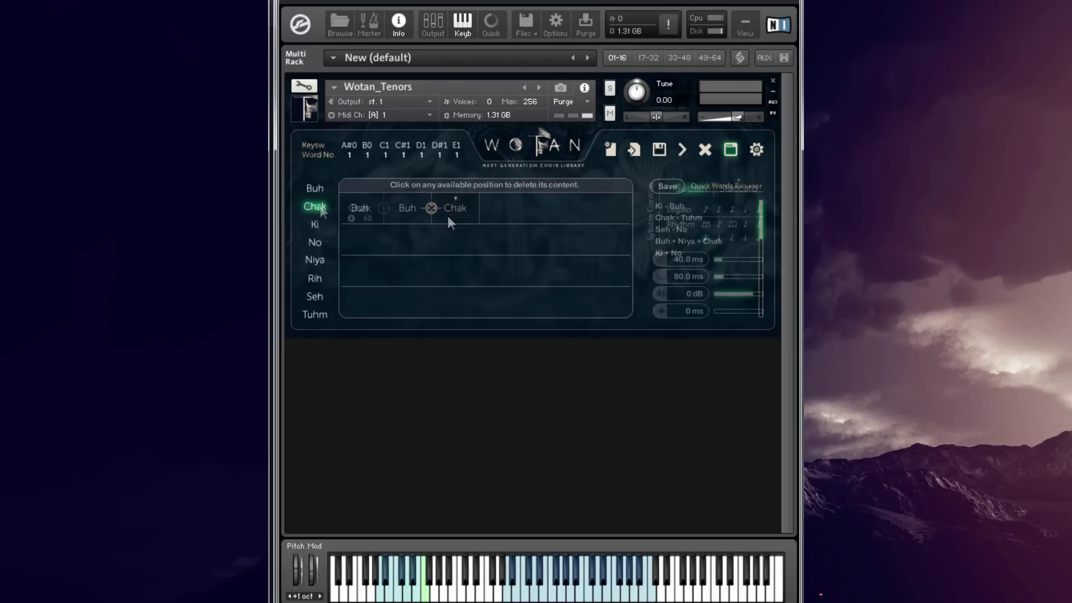
{"action": "left_click", "coordinate": [320, 206]}
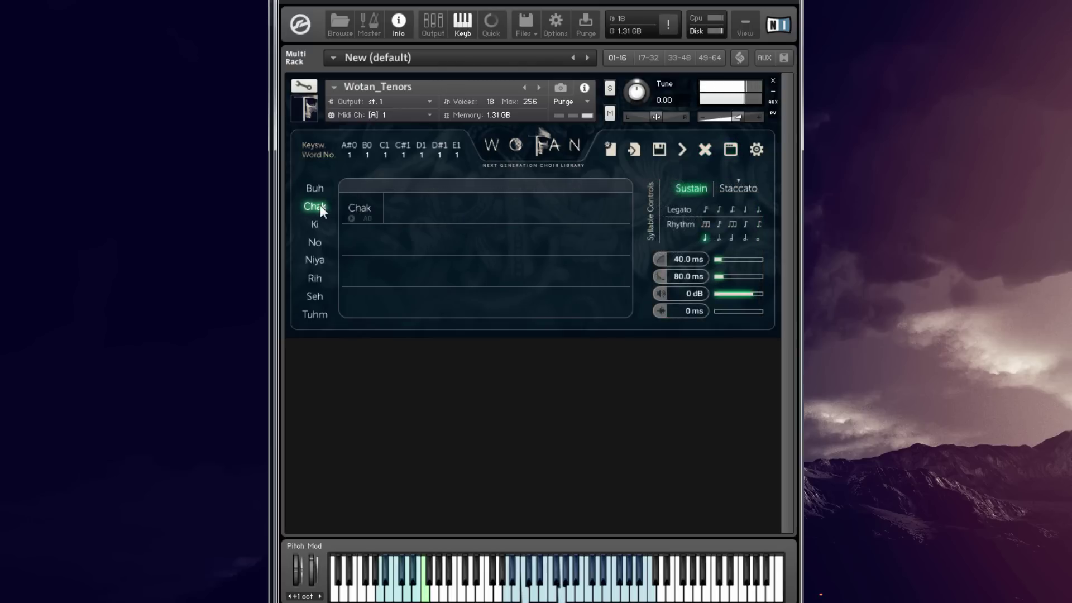
Step: Make Chak staccato, add a second Chak, and set that one staccato too
{"action": "left_click", "coordinate": [746, 193]}
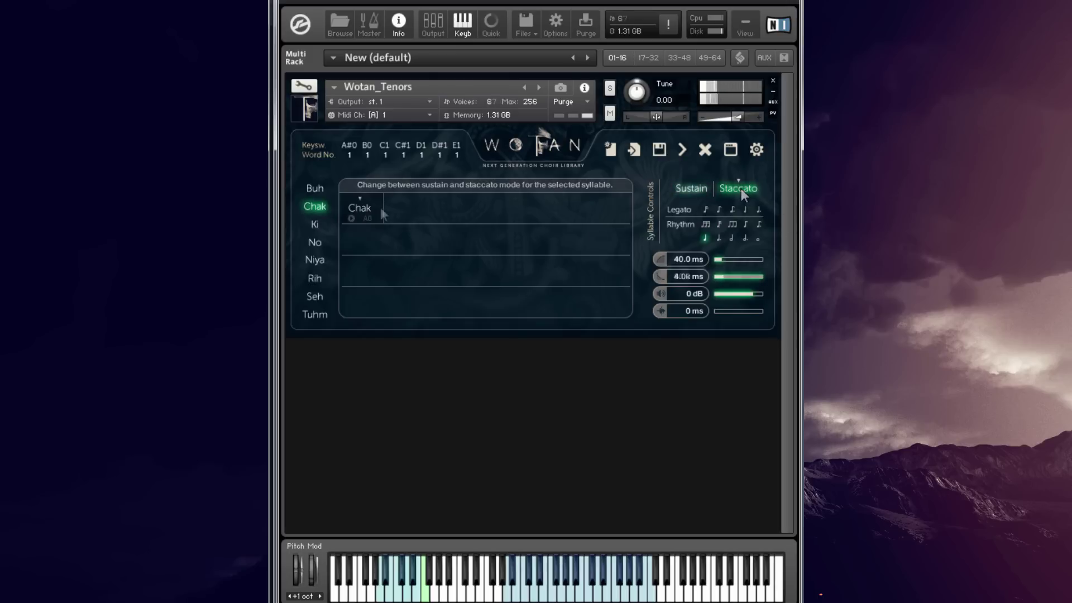
{"action": "left_click", "coordinate": [351, 211]}
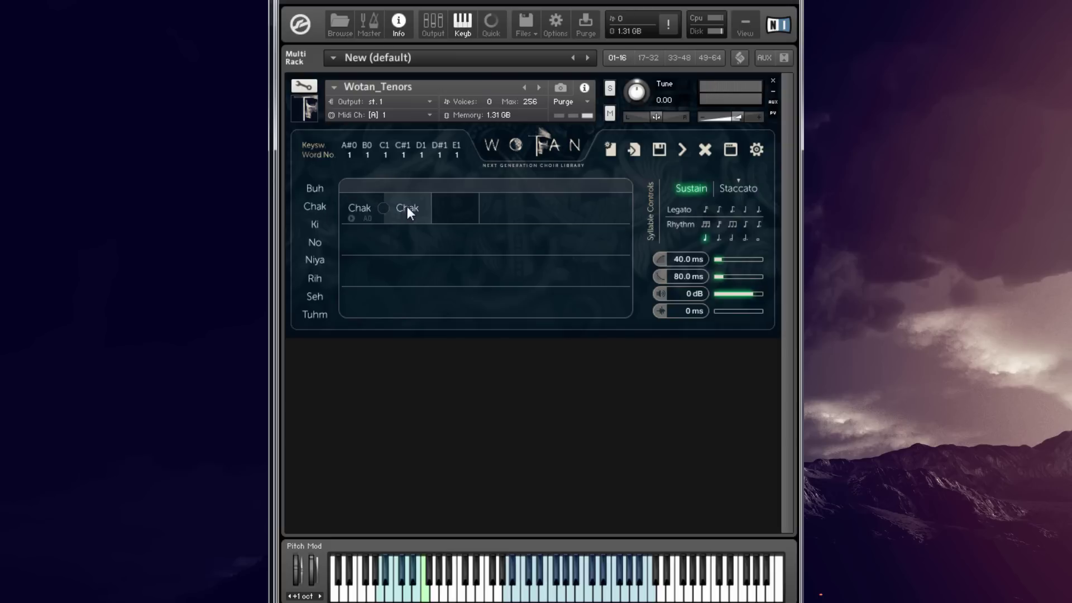
{"action": "left_click", "coordinate": [407, 207]}
{"action": "left_click", "coordinate": [735, 187]}
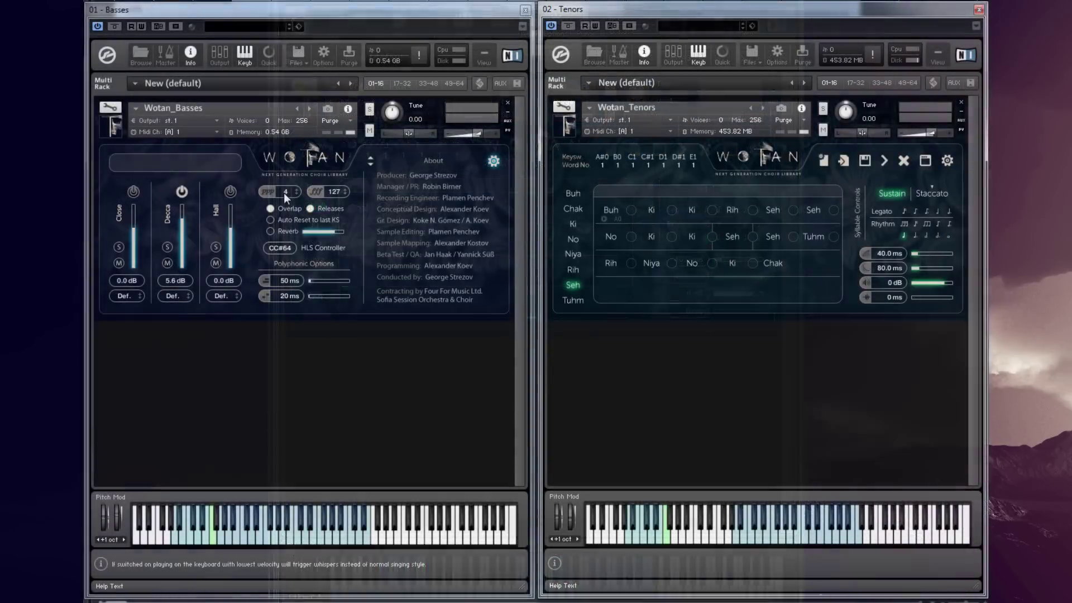
Step: Set whispers to velocities 1–32 and shouts to 100–127 in both Basses and Tenors
{"action": "left_click_drag", "start_coordinate": [284, 193], "coordinate": [293, 163]}
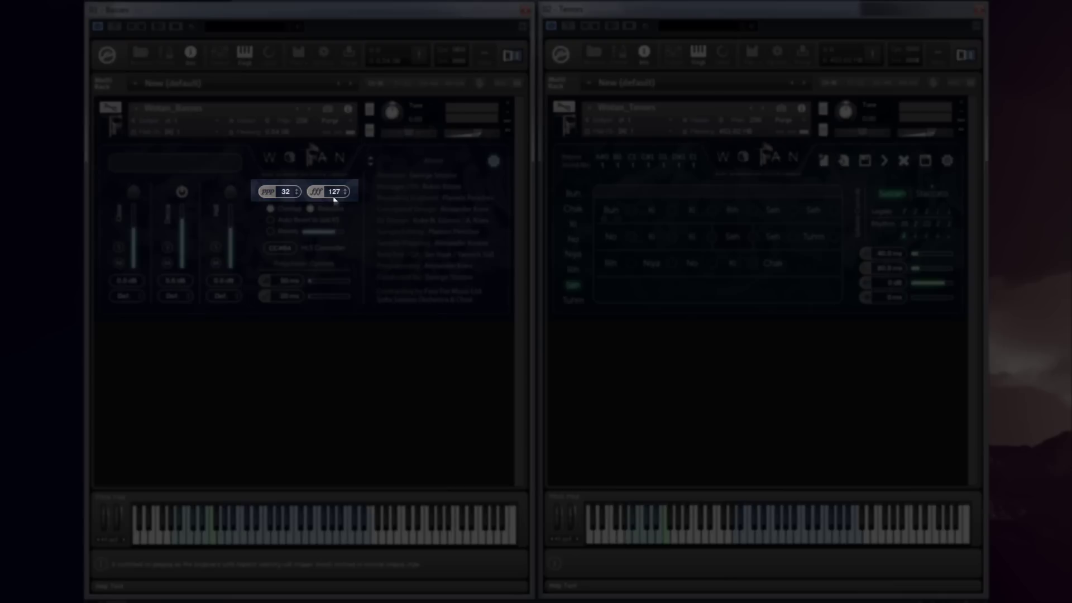
{"action": "left_click_drag", "start_coordinate": [335, 199], "coordinate": [335, 240]}
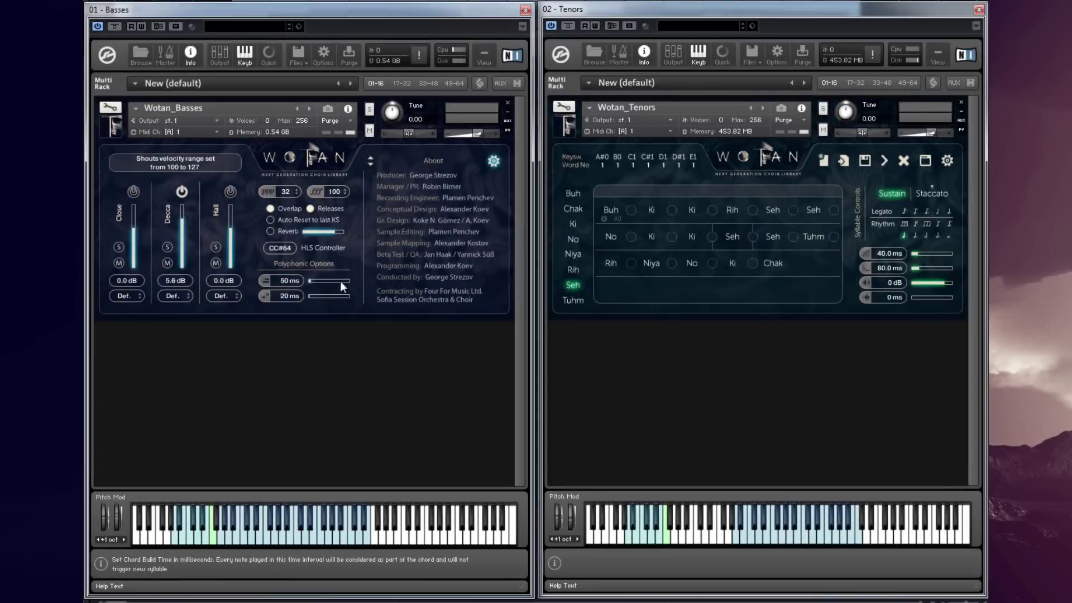
{"action": "left_click", "coordinate": [947, 162]}
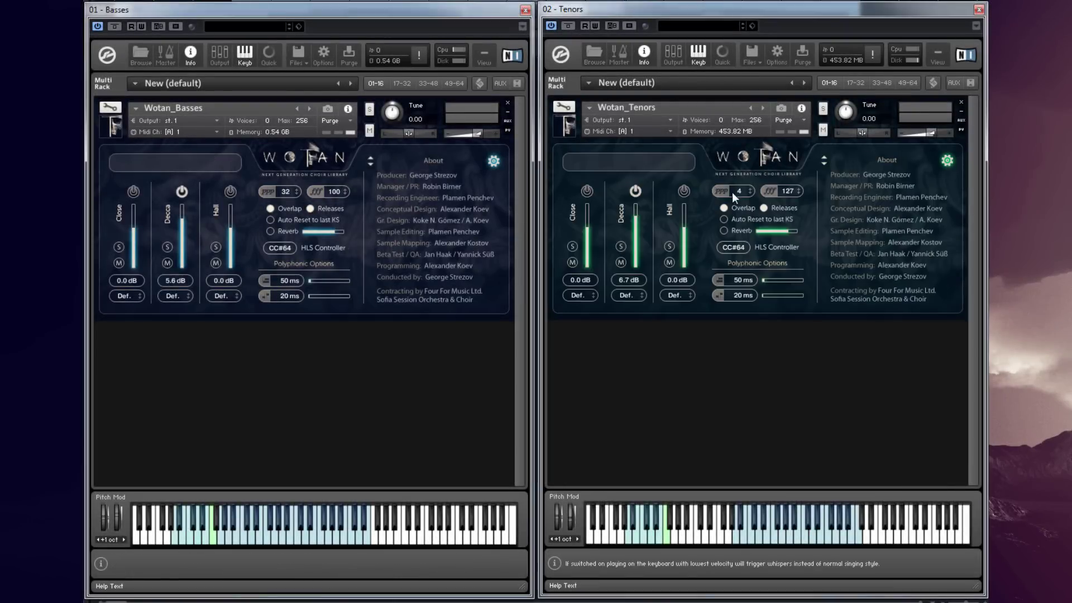
{"action": "left_click_drag", "start_coordinate": [732, 193], "coordinate": [739, 72]}
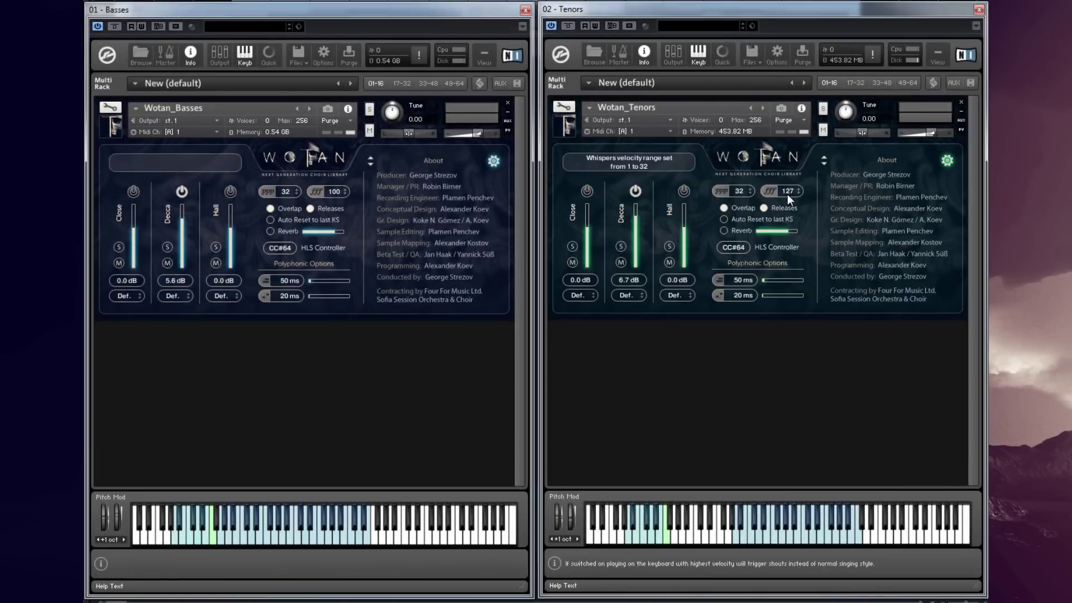
{"action": "left_click_drag", "start_coordinate": [788, 194], "coordinate": [794, 360]}
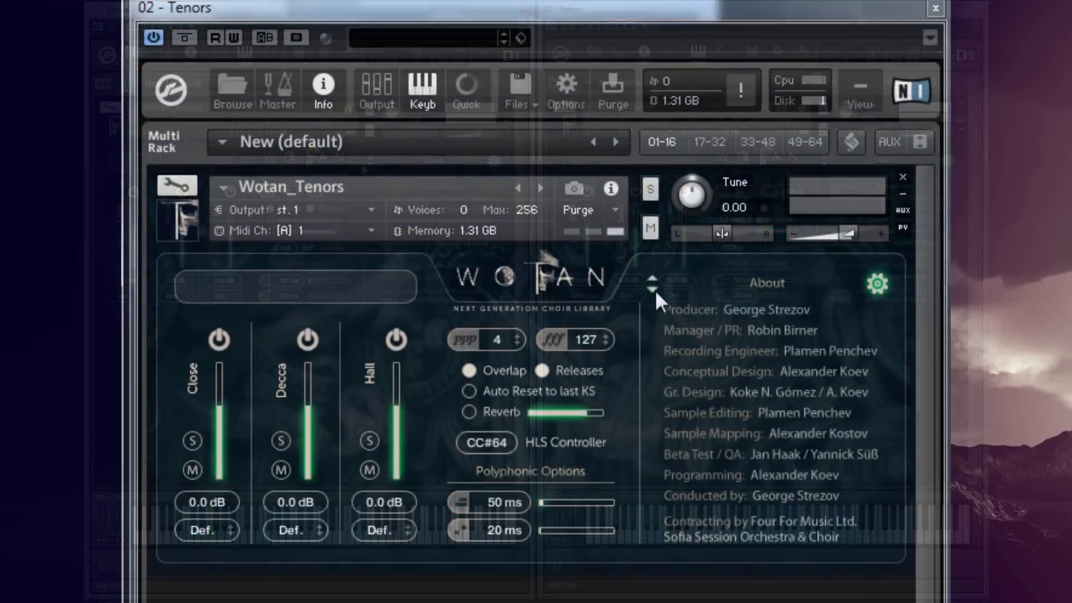
Step: Page through the Tenors help sections, Write Words to Syllable Options, ending on Edit Words
{"action": "left_click", "coordinate": [825, 164]}
{"action": "left_click", "coordinate": [652, 289]}
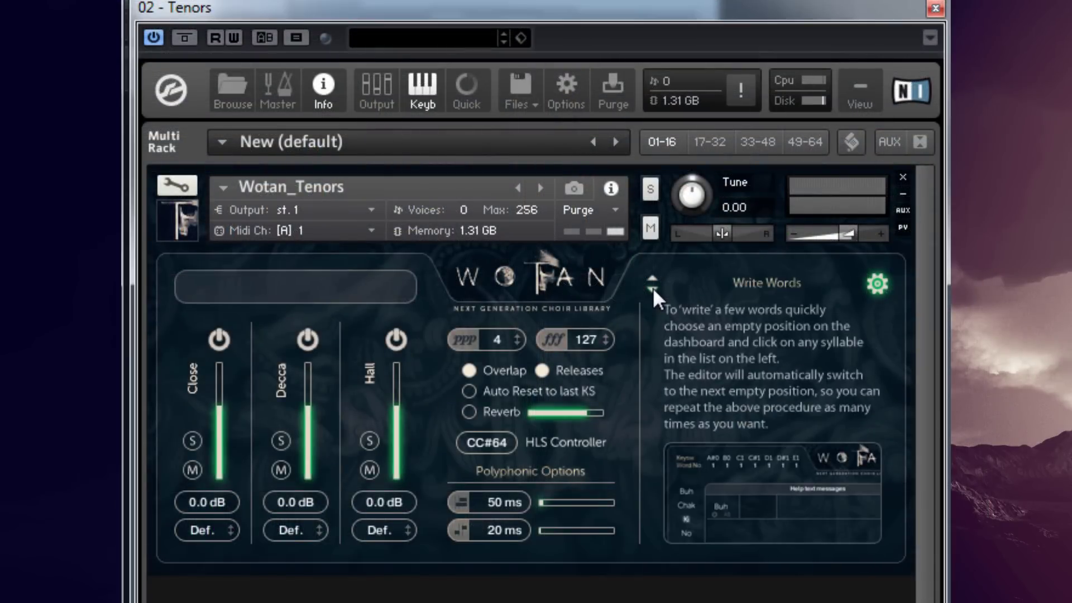
{"action": "left_click", "coordinate": [652, 290]}
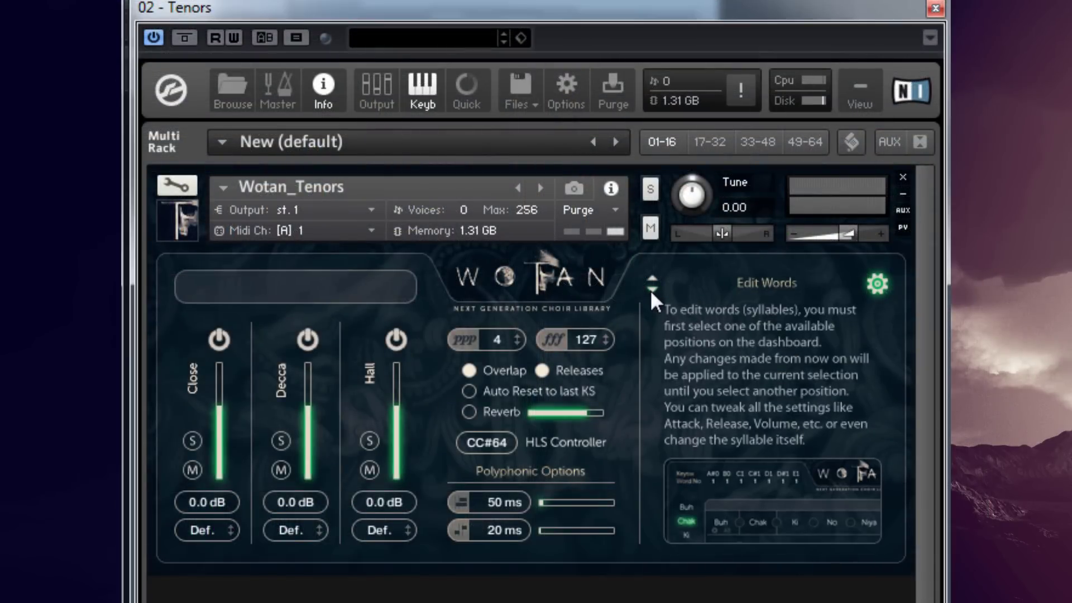
{"action": "left_click", "coordinate": [652, 289]}
{"action": "left_click", "coordinate": [653, 288]}
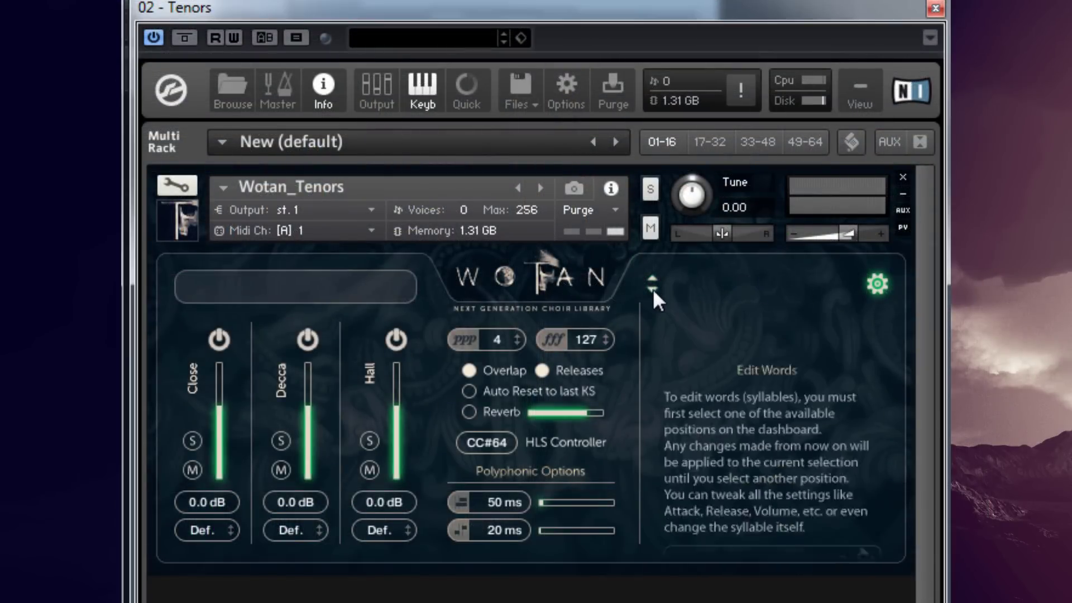